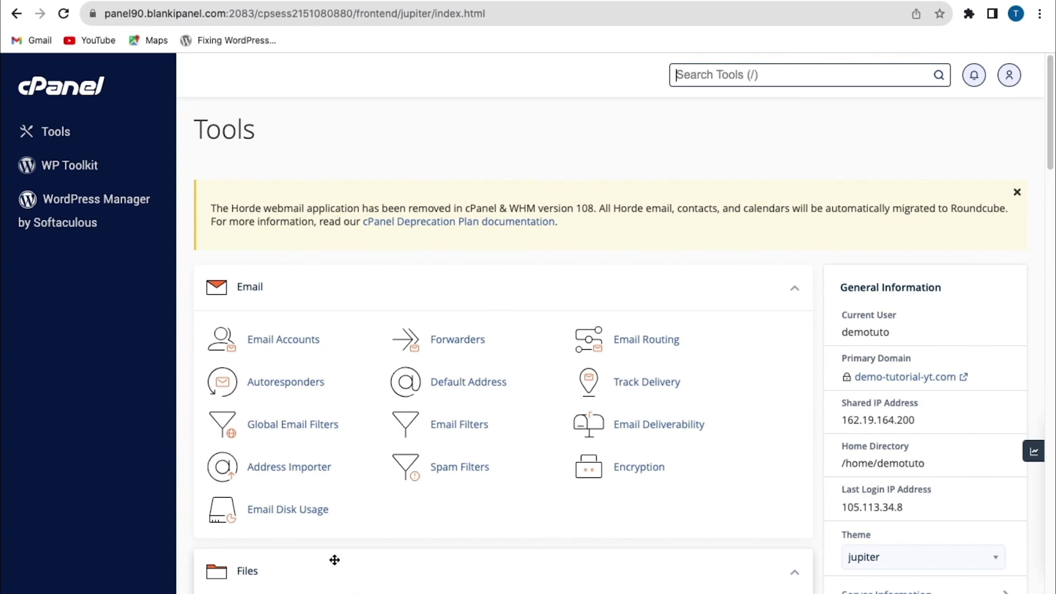
Step: Go to Autoresponders, start a new one, and keep the Character Set on utf-8
click(290, 393)
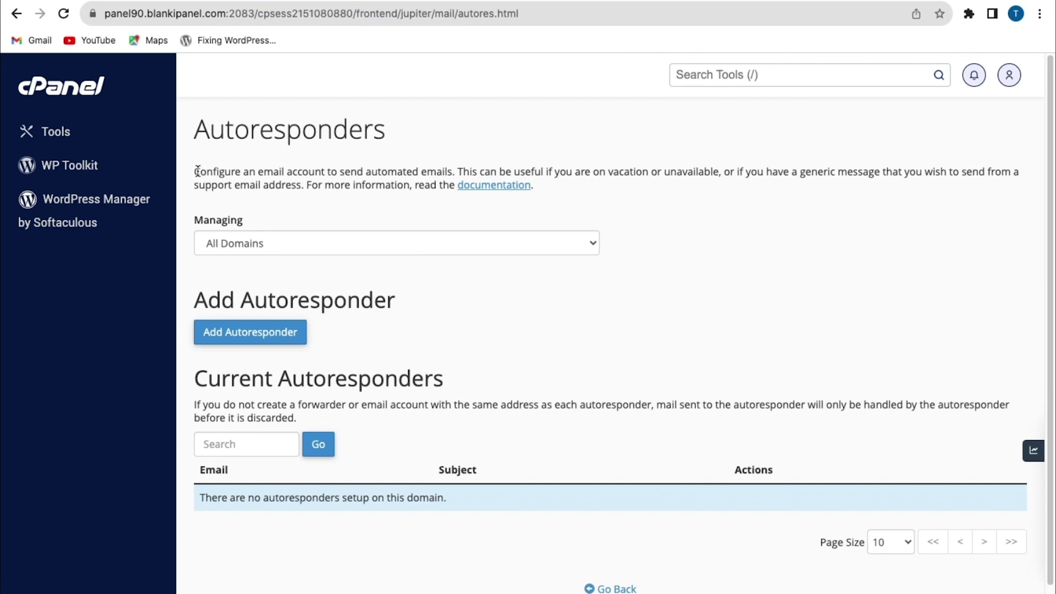
drag(195, 171, 458, 197)
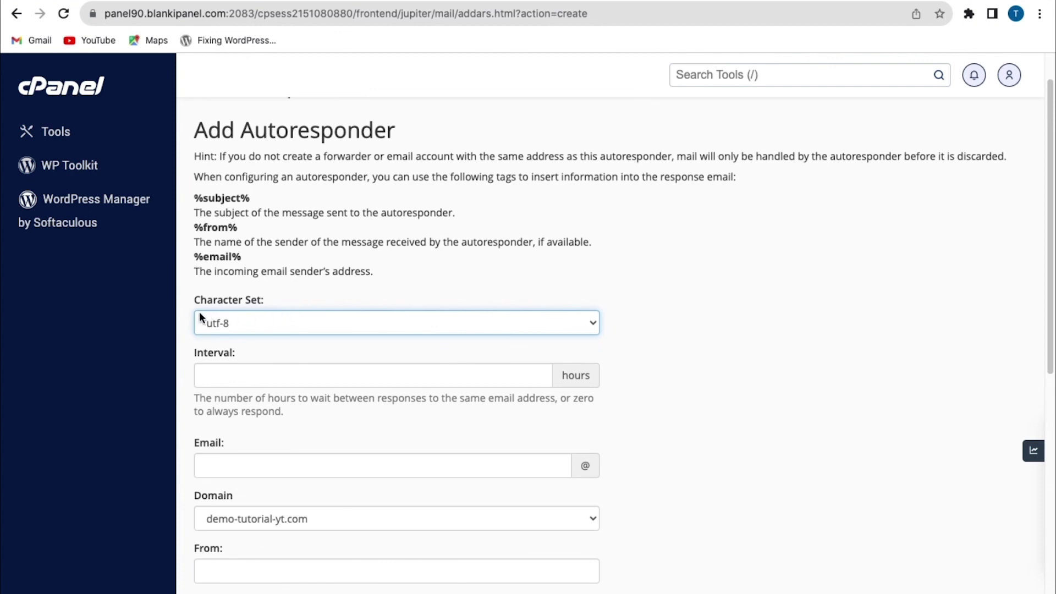
click(212, 318)
click(228, 325)
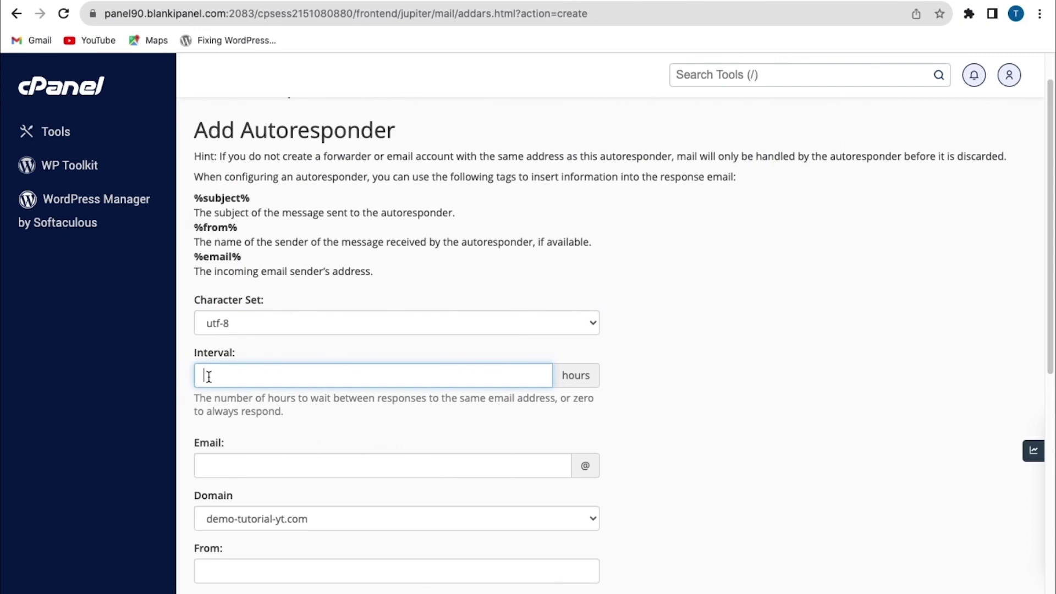
Step: Set Interval to 0 hours and Email to admin on demo-tutorial-yt.com
click(338, 313)
click(209, 376)
text(0)
scroll(217, 376, down, 2)
click(225, 375)
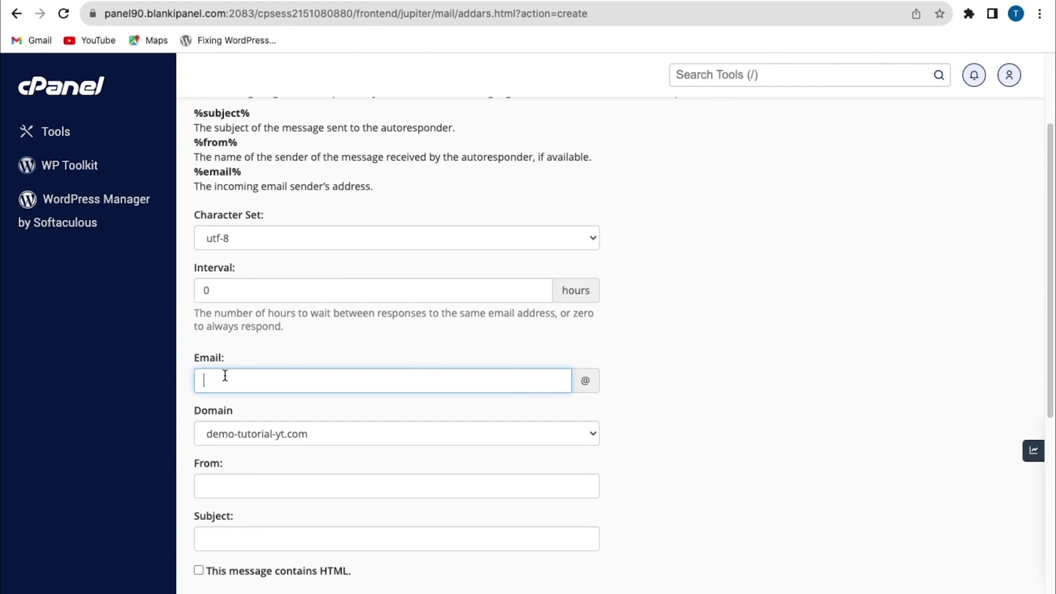
text(admin)
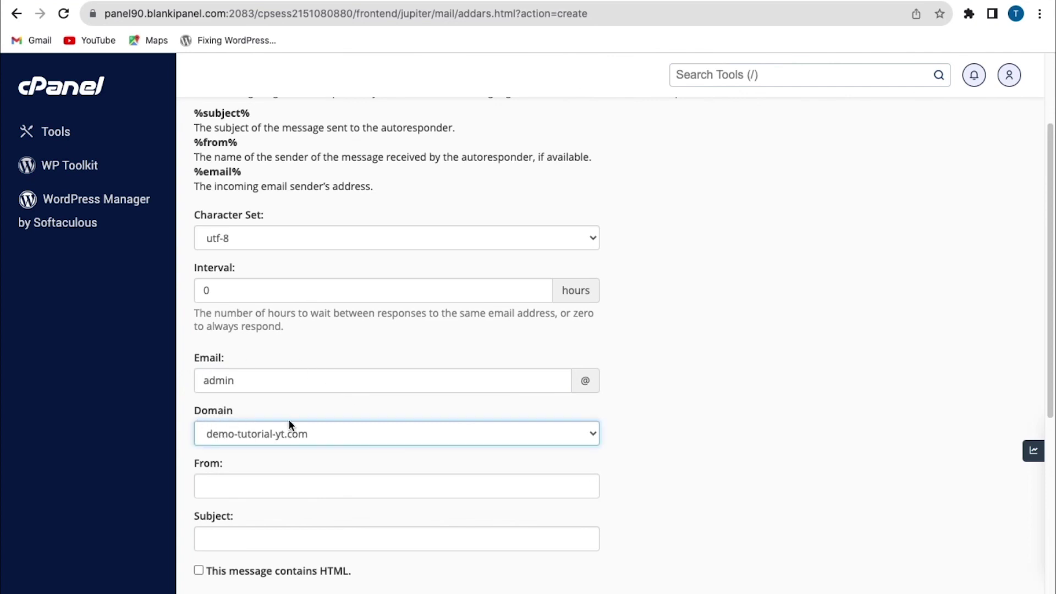
click(221, 433)
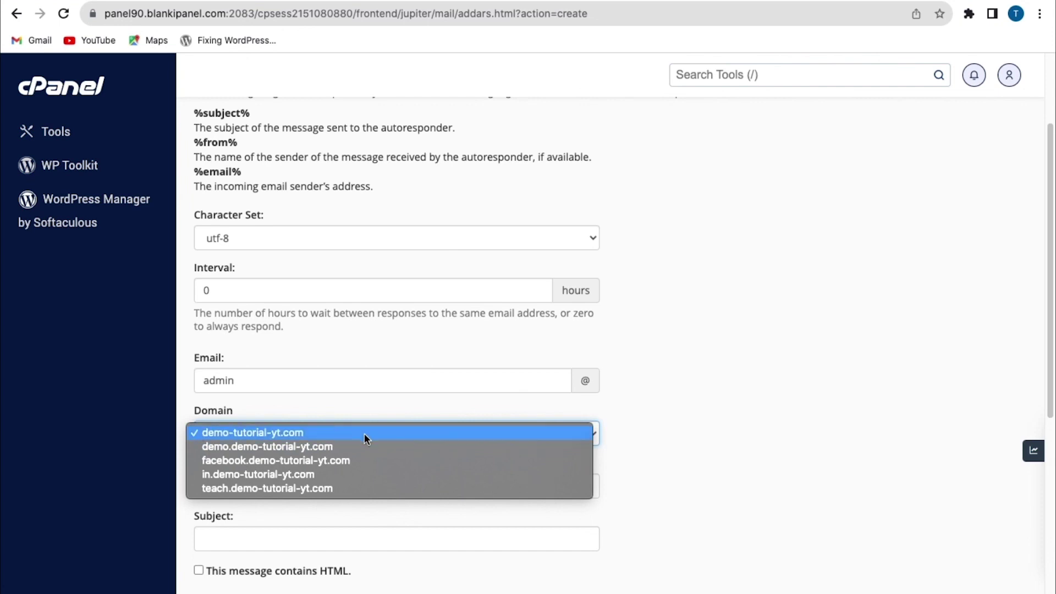
click(232, 432)
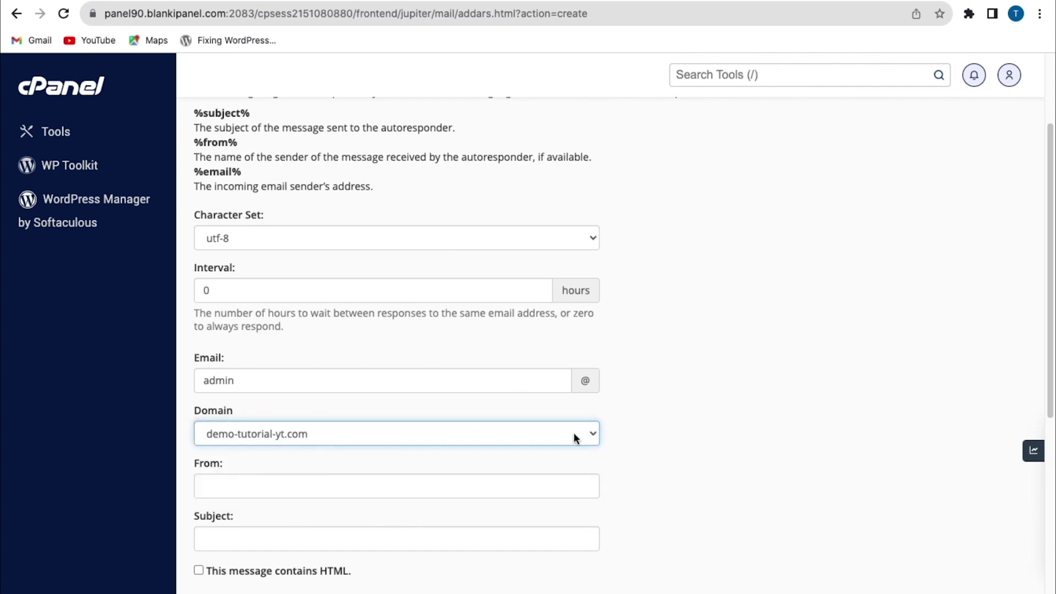
Step: Set From to 'Harmonweb Team(admin)' and enter the thank-you Subject line
scroll(239, 411, down, 3)
click(223, 347)
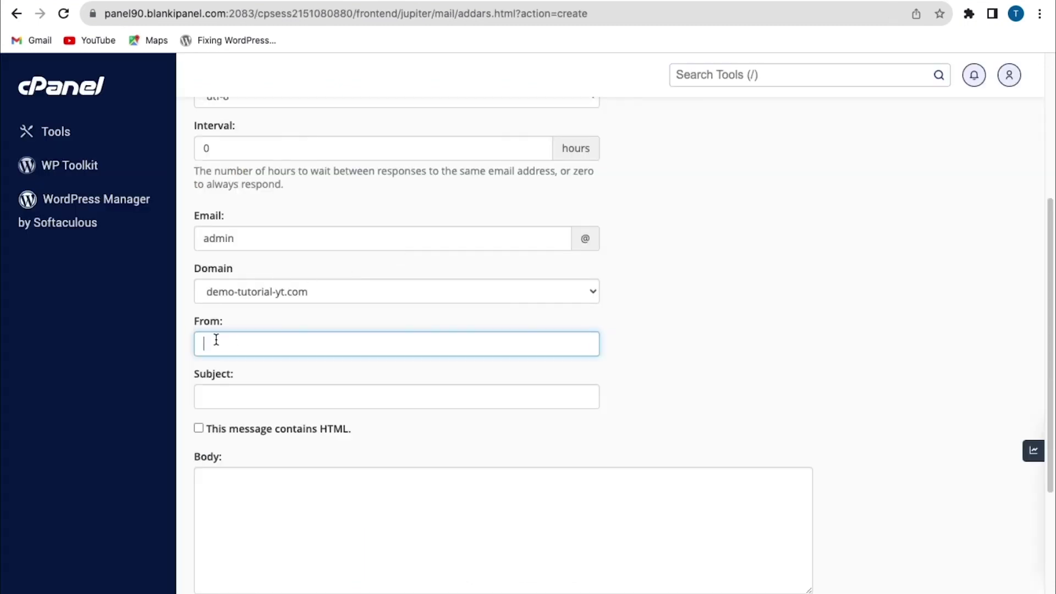
click(214, 341)
click(297, 385)
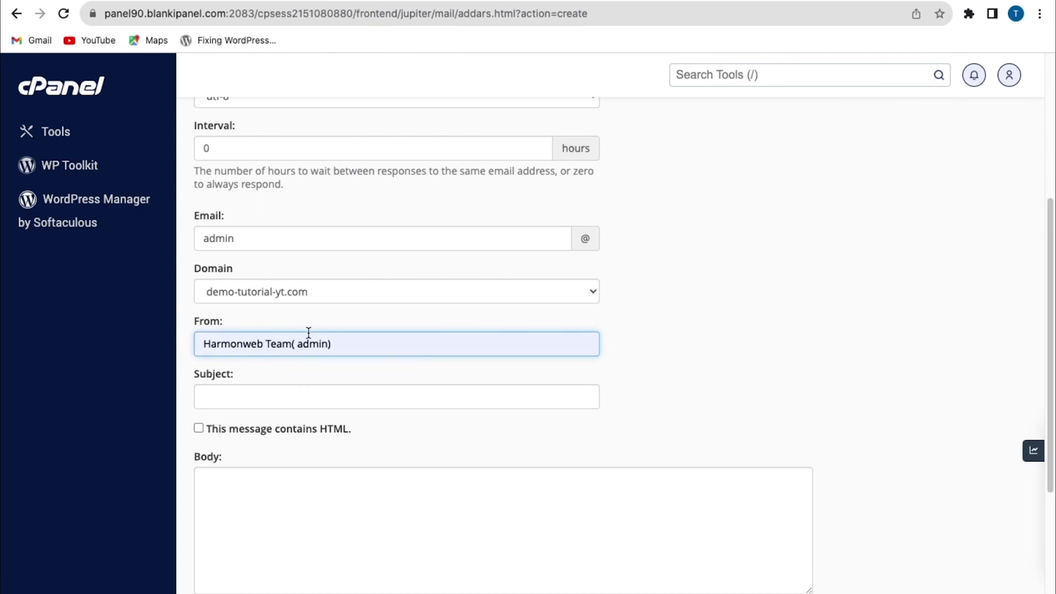
key(BackSpace)
click(216, 374)
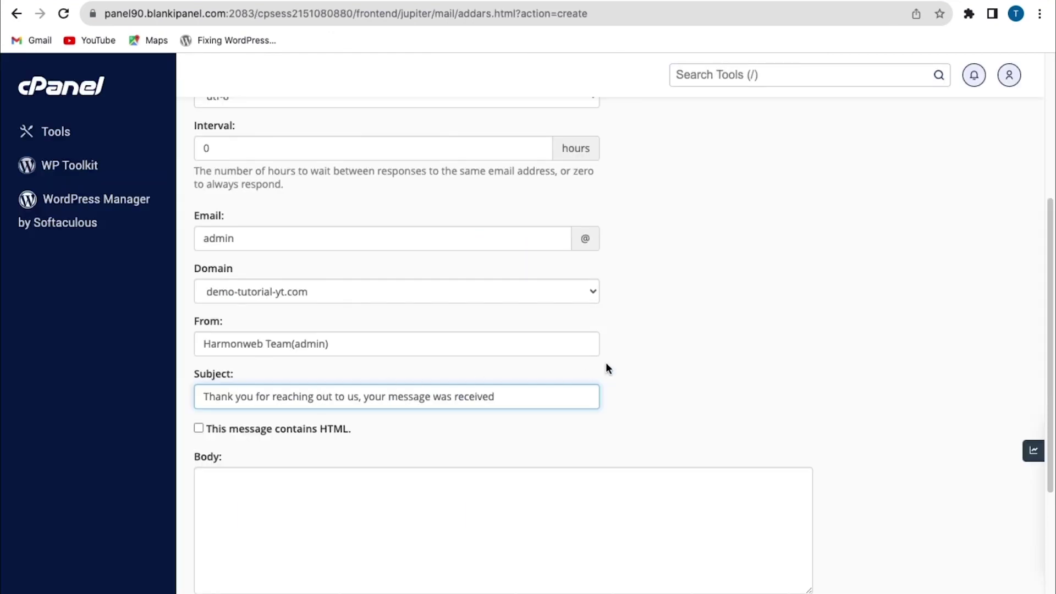
click(640, 407)
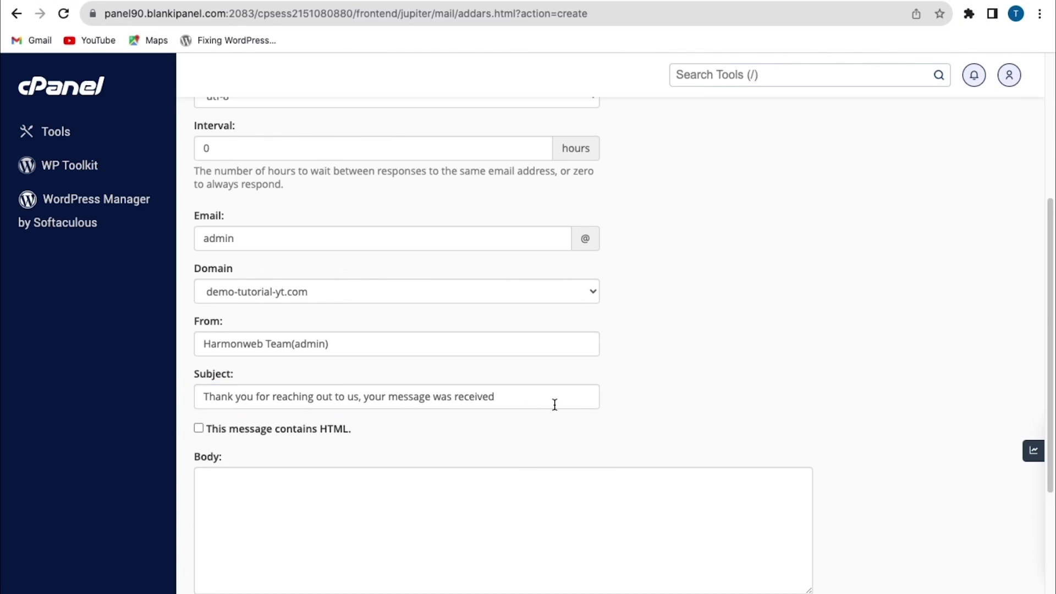
scroll(635, 401, down, 1)
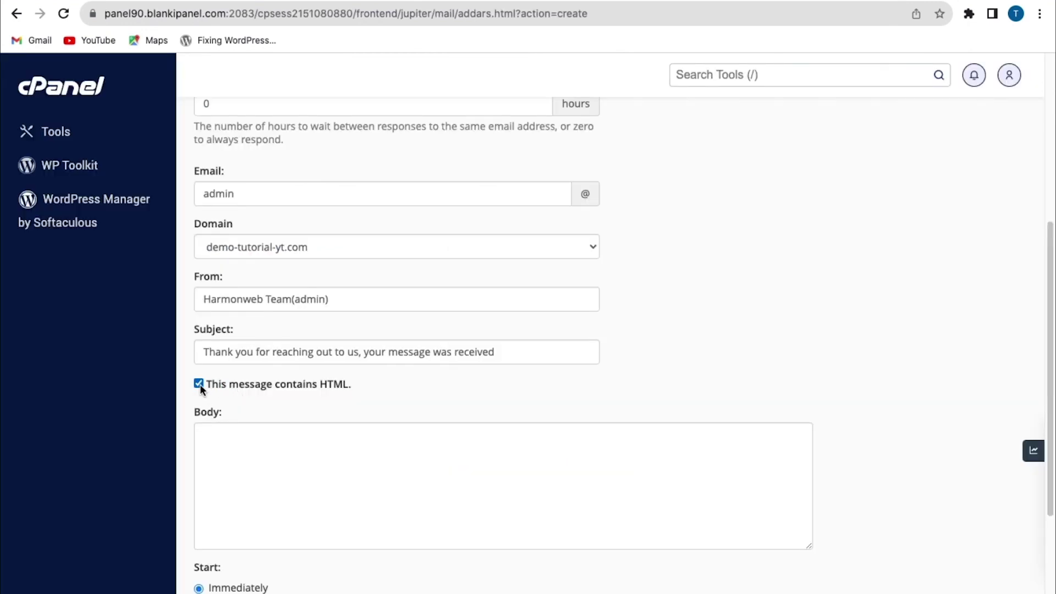
Step: Switch the reply to plain text and paste the prepared thank-you message as the Body
click(199, 384)
click(292, 434)
right_click(212, 430)
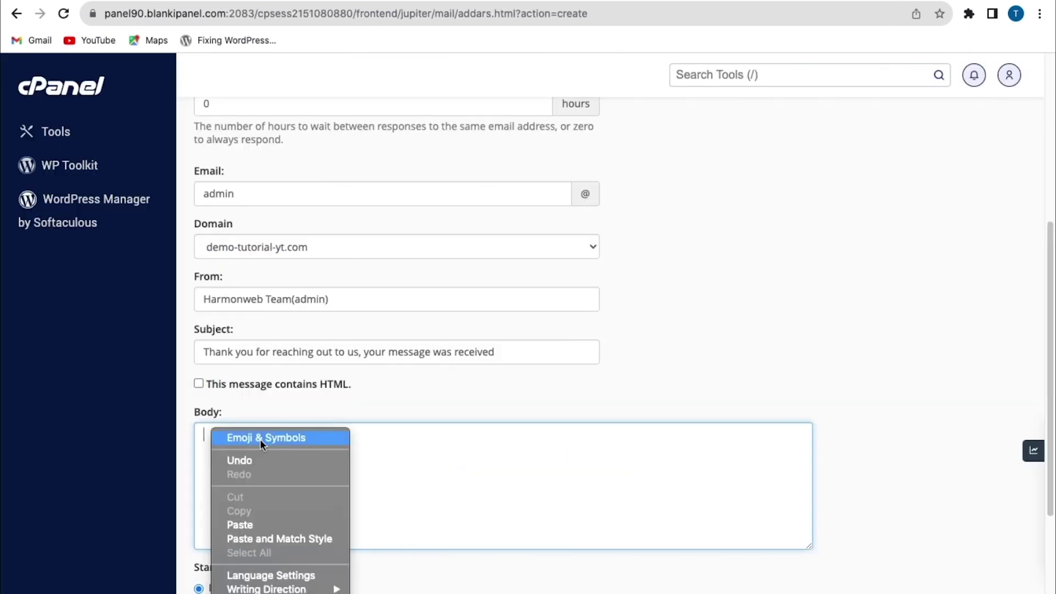
click(243, 525)
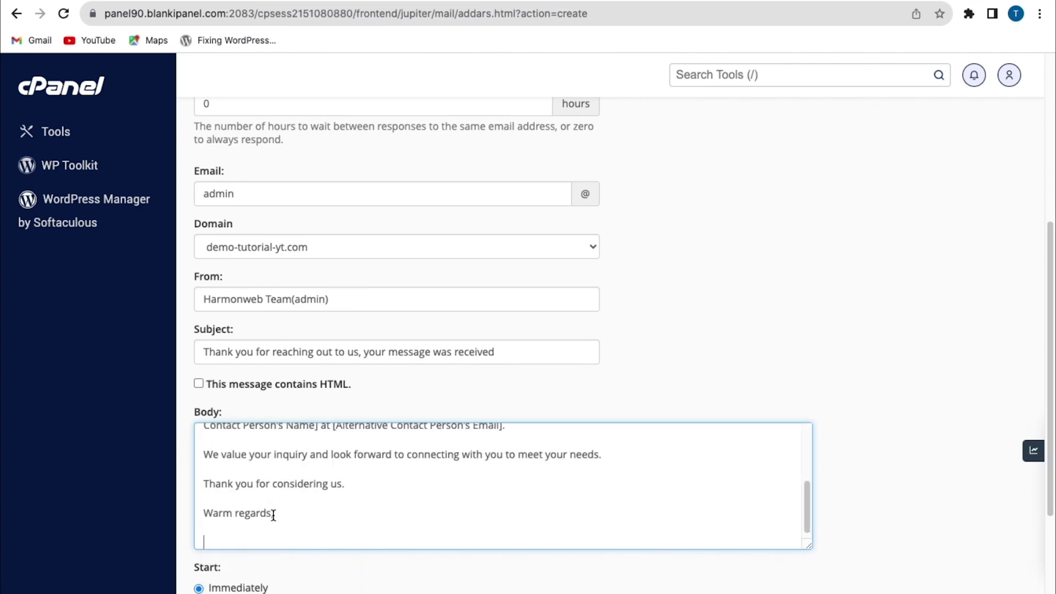
scroll(212, 359, down, 4)
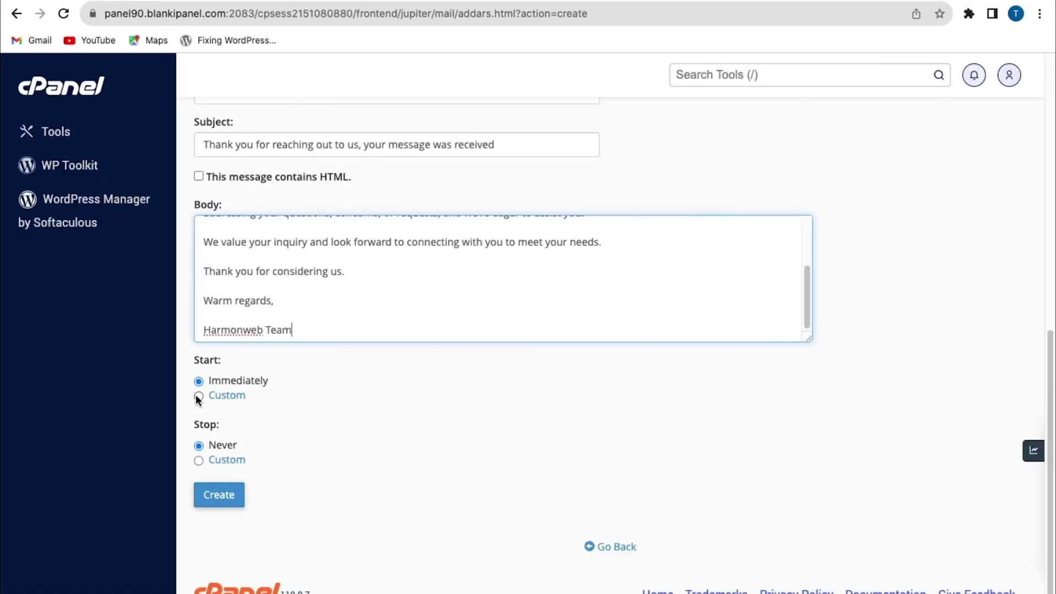
Step: Keep Start on Immediately and Stop on Never, then create the autoresponder
click(198, 396)
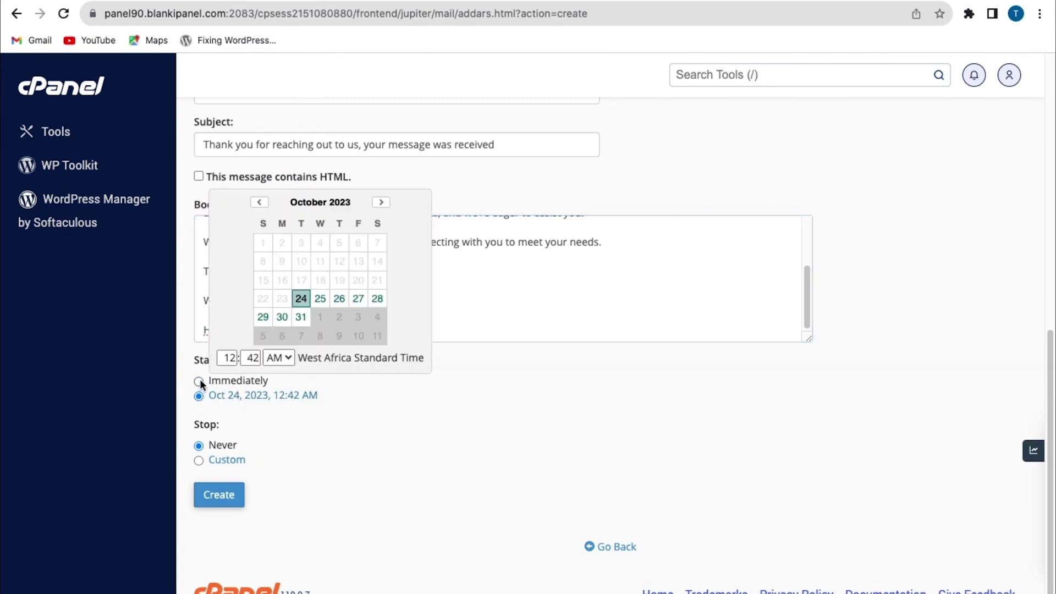
click(199, 381)
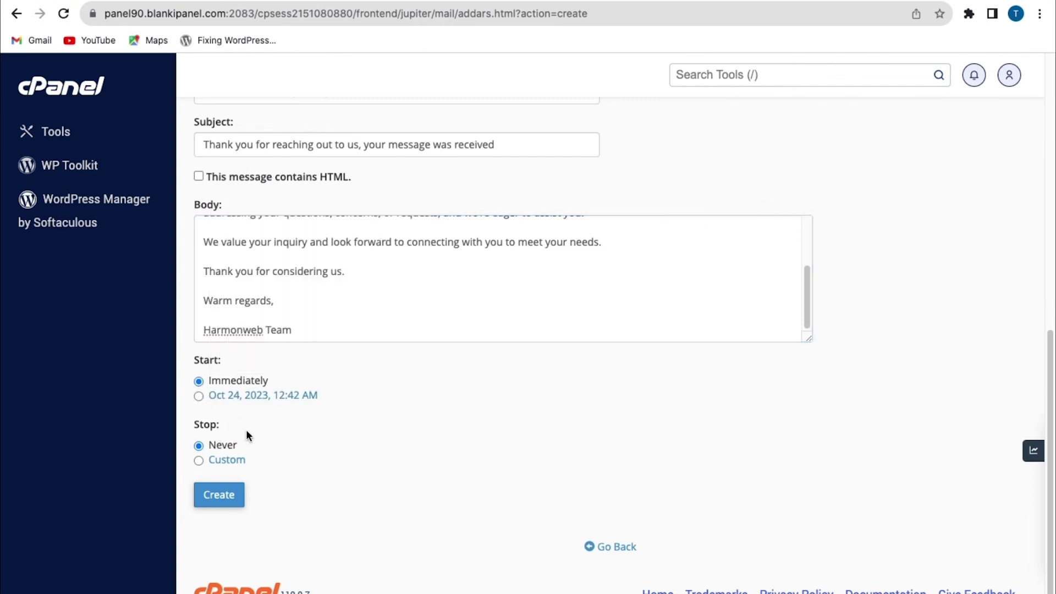
click(198, 461)
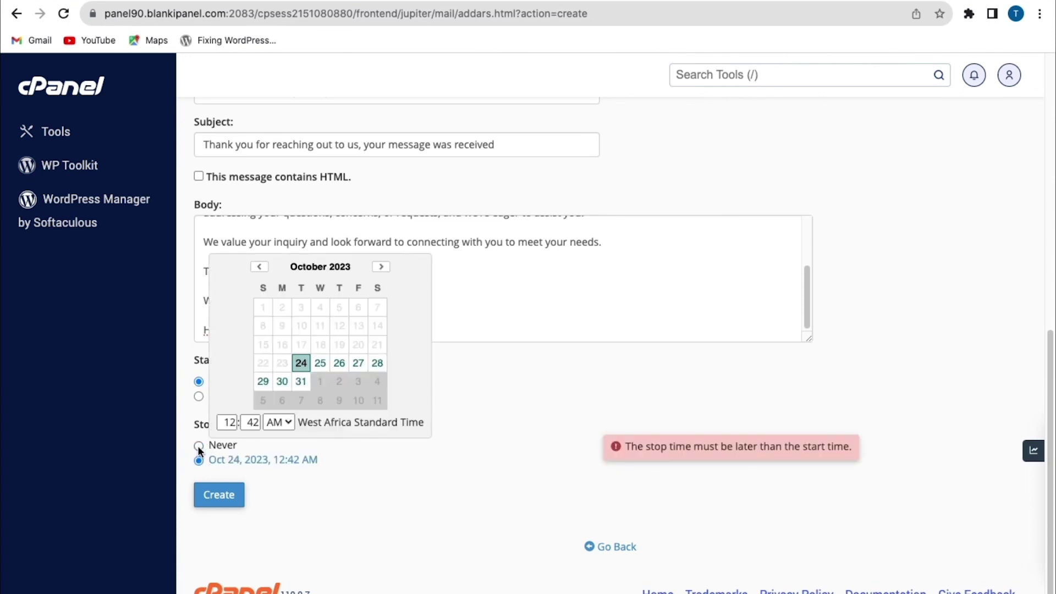
click(198, 445)
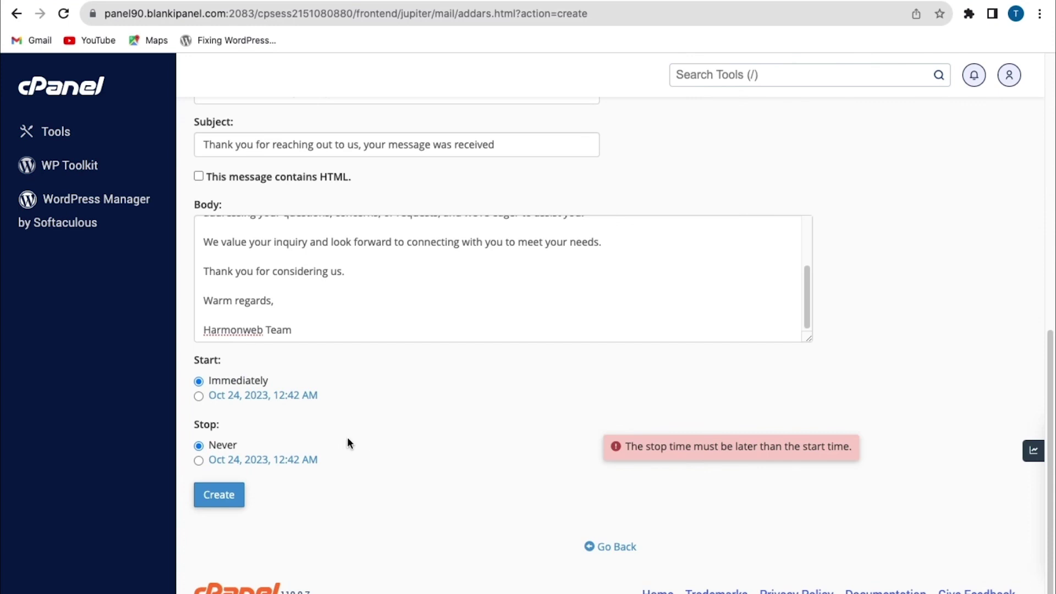
click(215, 496)
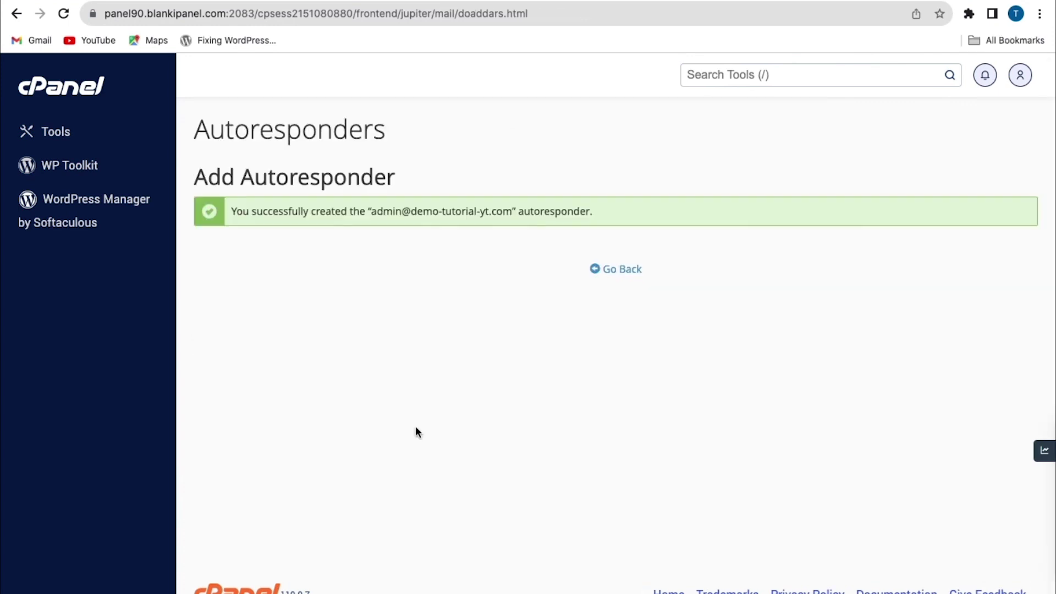
Step: Copy the new autoresponder's address and return to the Autoresponders list
drag(373, 210, 513, 212)
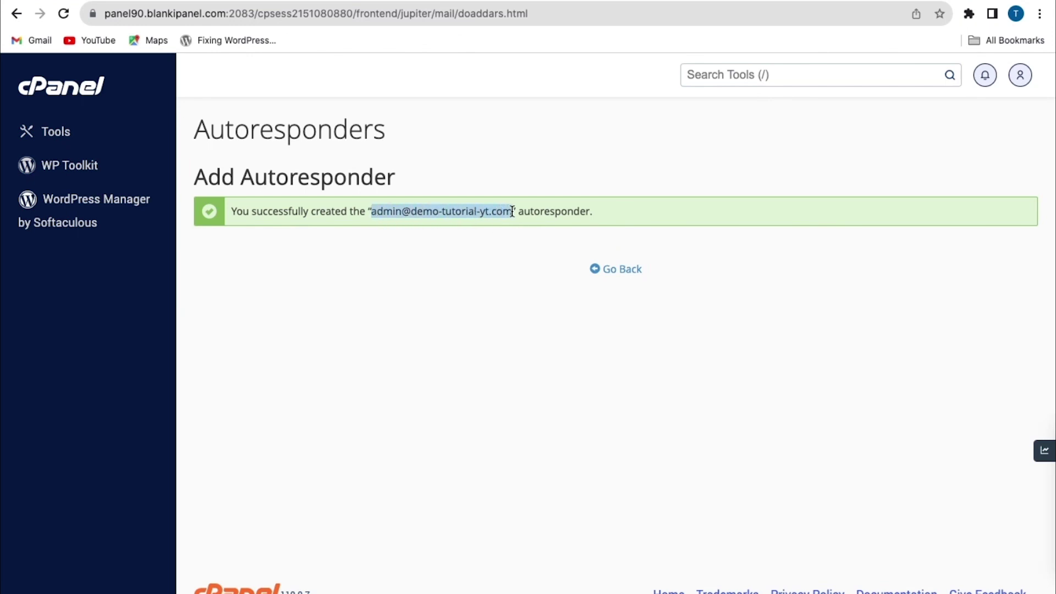
click(644, 311)
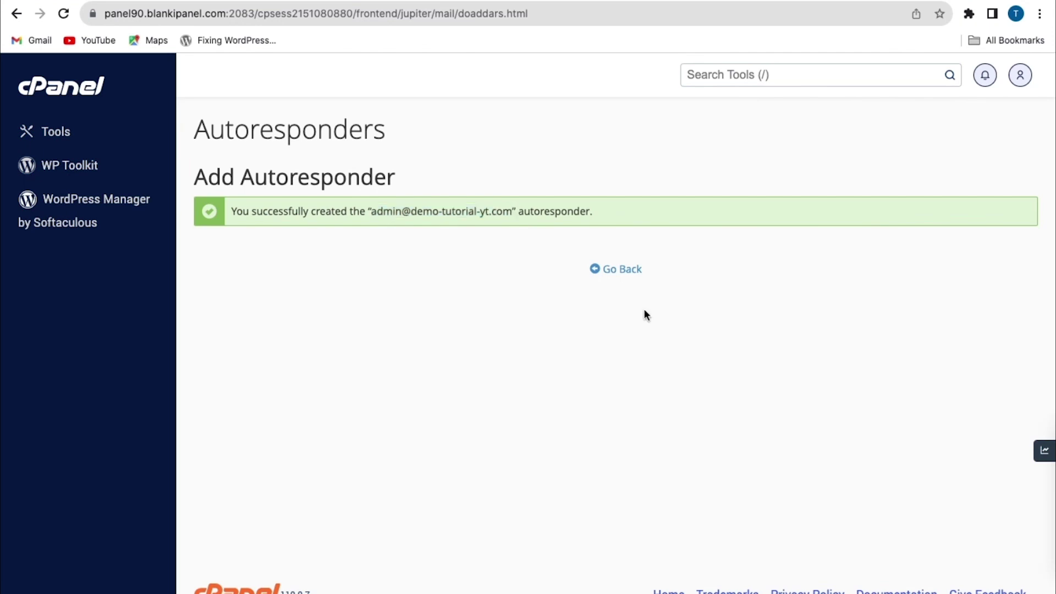
click(622, 270)
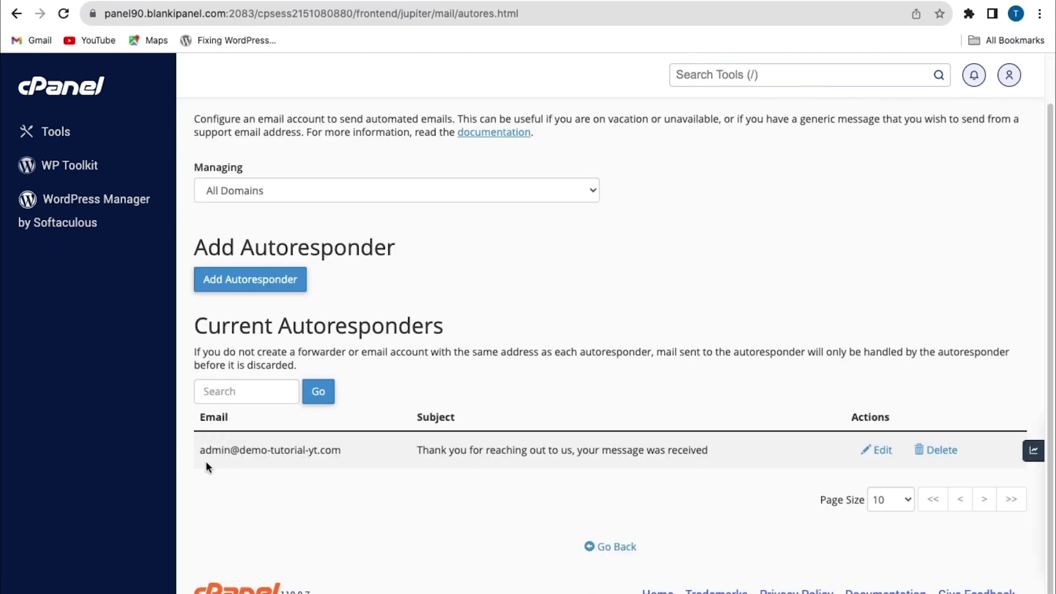
Step: Review the admin autoresponder's entry, then edit it and save it unchanged
drag(190, 453, 375, 442)
click(186, 451)
drag(405, 448, 724, 444)
click(724, 444)
click(873, 450)
scroll(385, 424, down, 8)
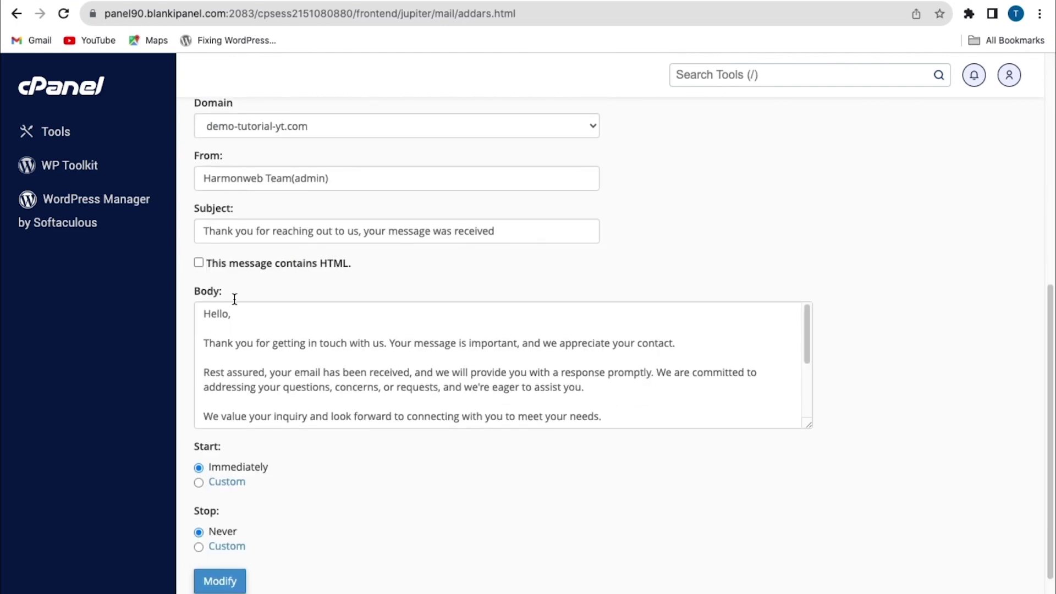
scroll(379, 374, down, 3)
scroll(372, 389, up, 3)
click(219, 581)
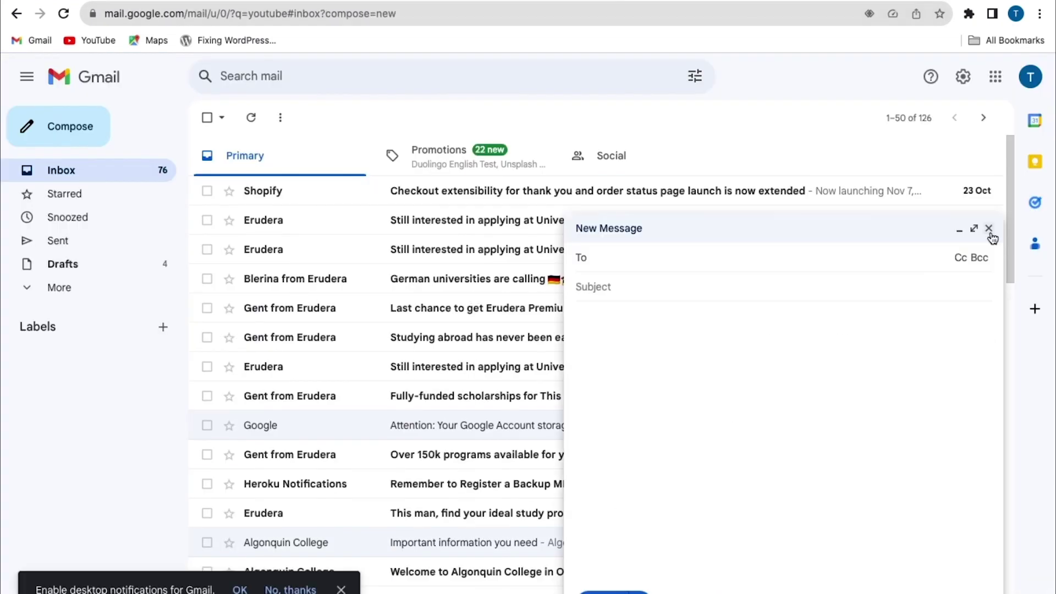
Step: Email the pasted admin address 'Payment Enquiry' with body 'How can I confirm my payment?'
click(990, 229)
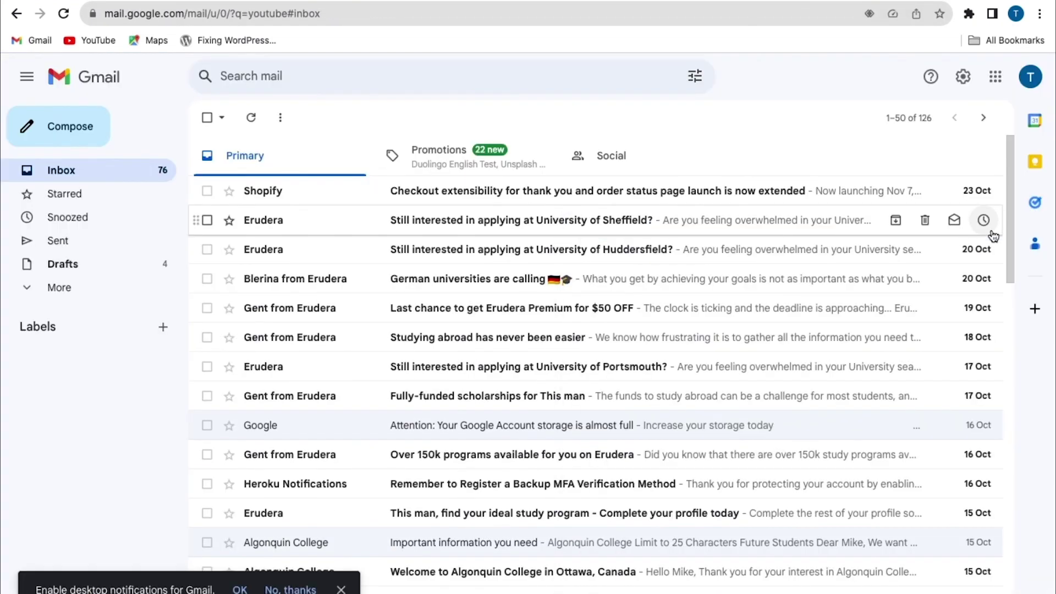
click(63, 130)
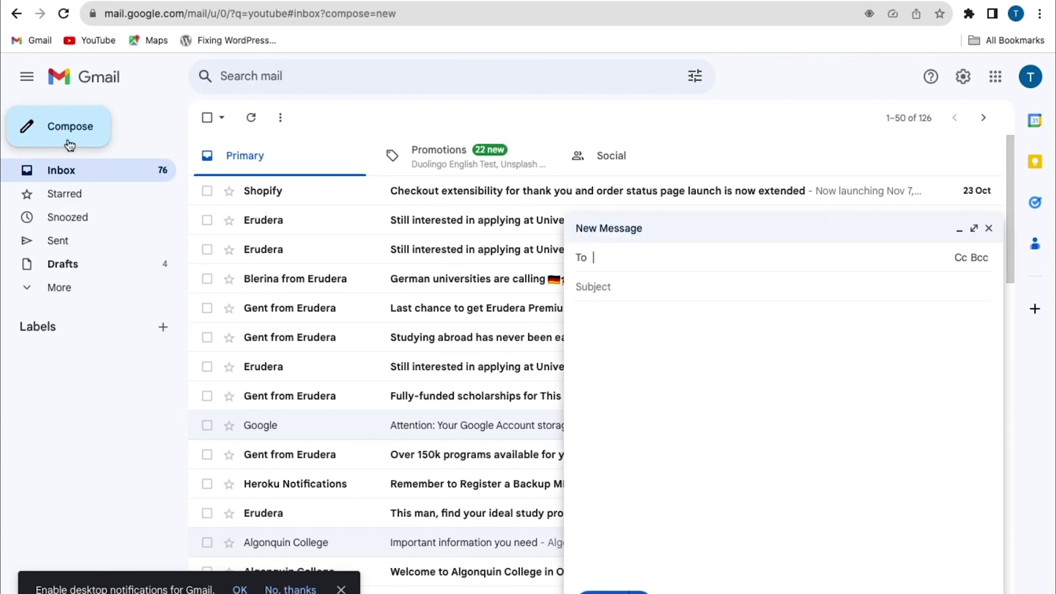
right_click(609, 262)
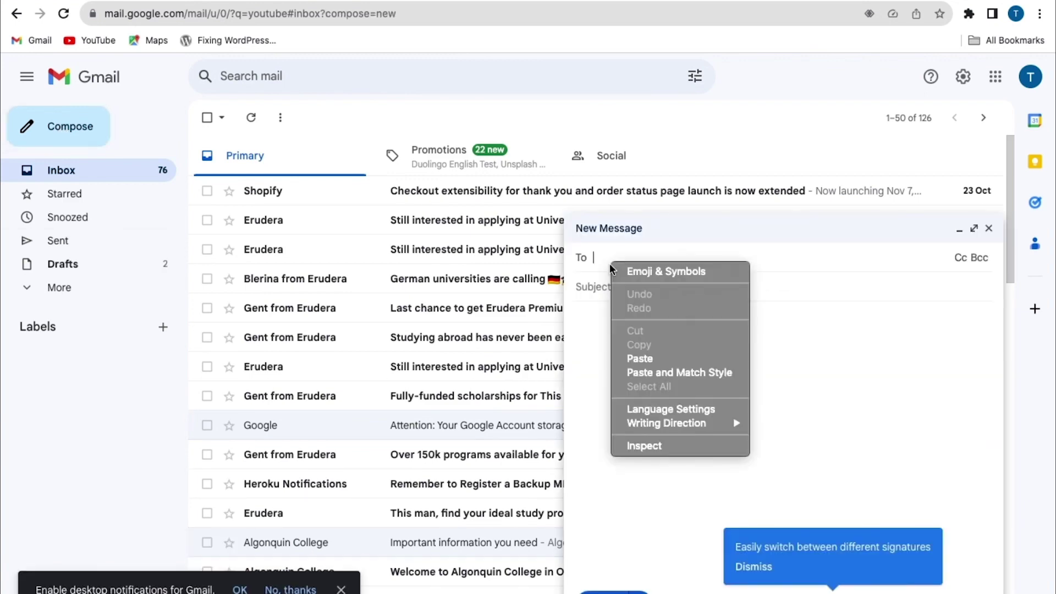
click(672, 359)
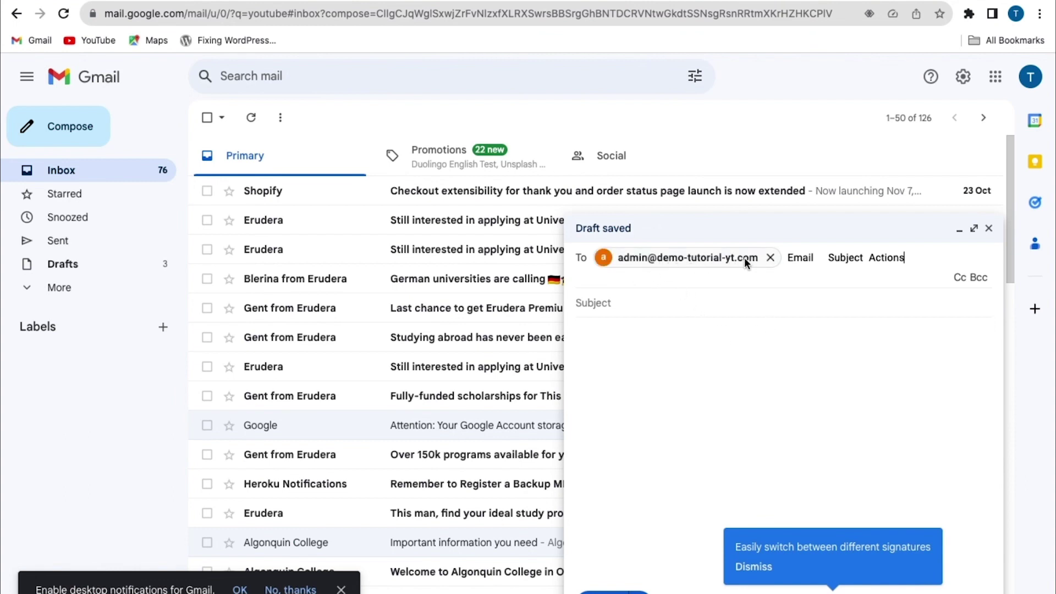
click(603, 302)
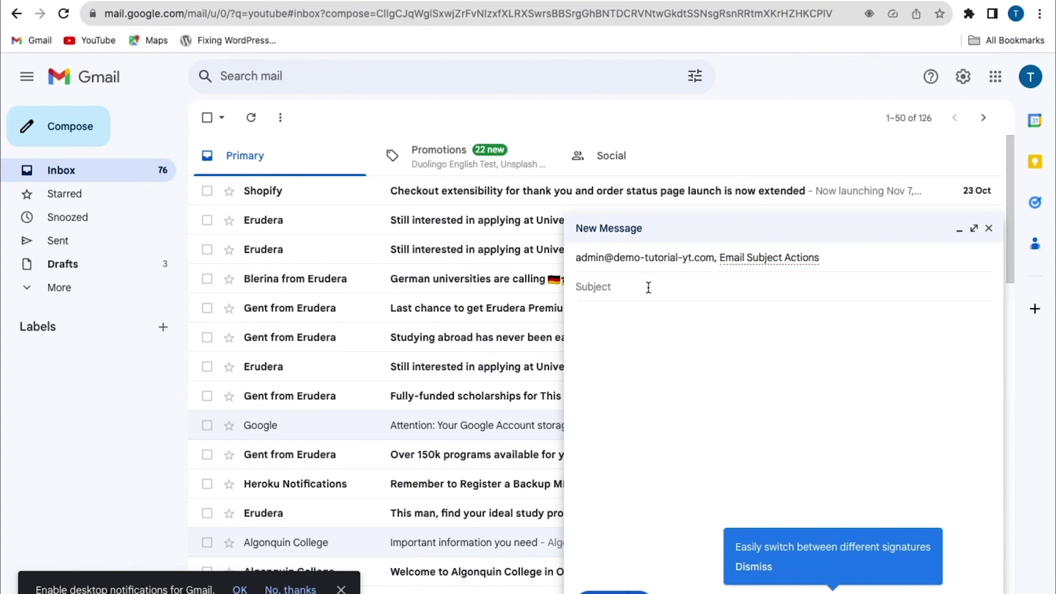
text(Payment Enq)
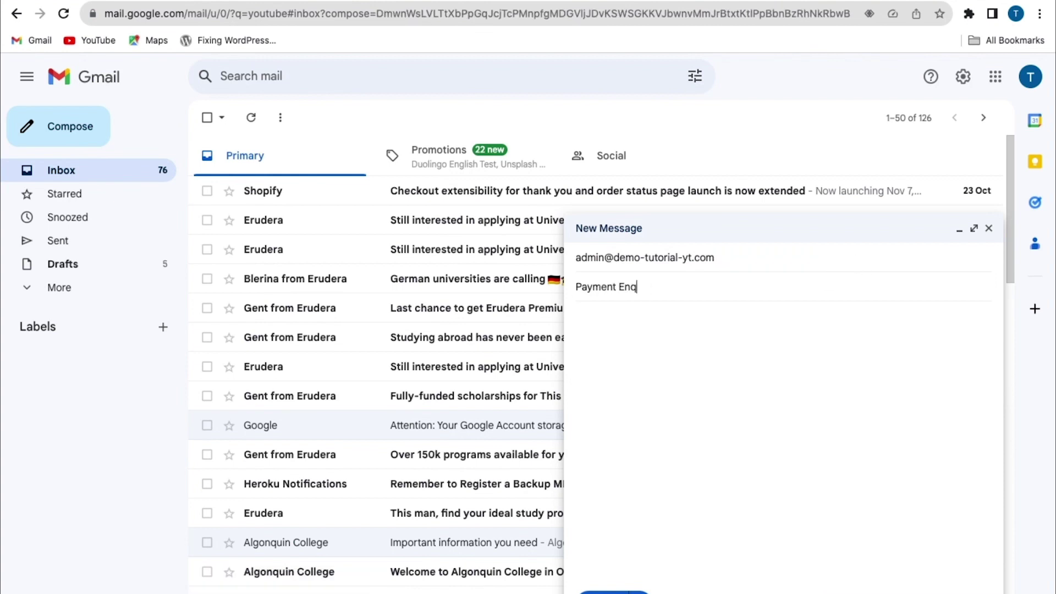
text(uiry)
key(Tab)
text(How can I confirm my payment?)
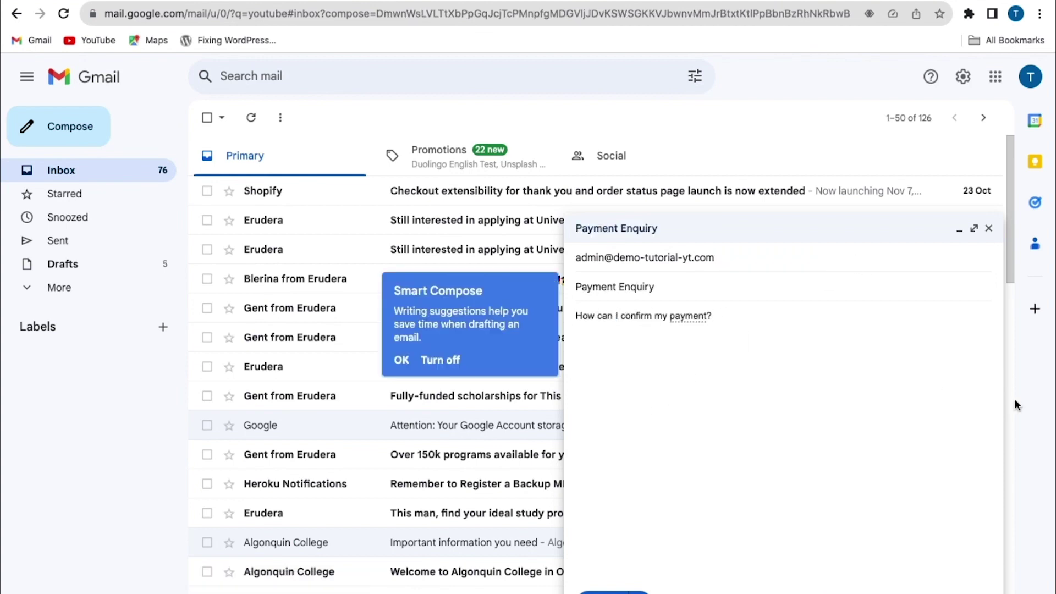
click(612, 591)
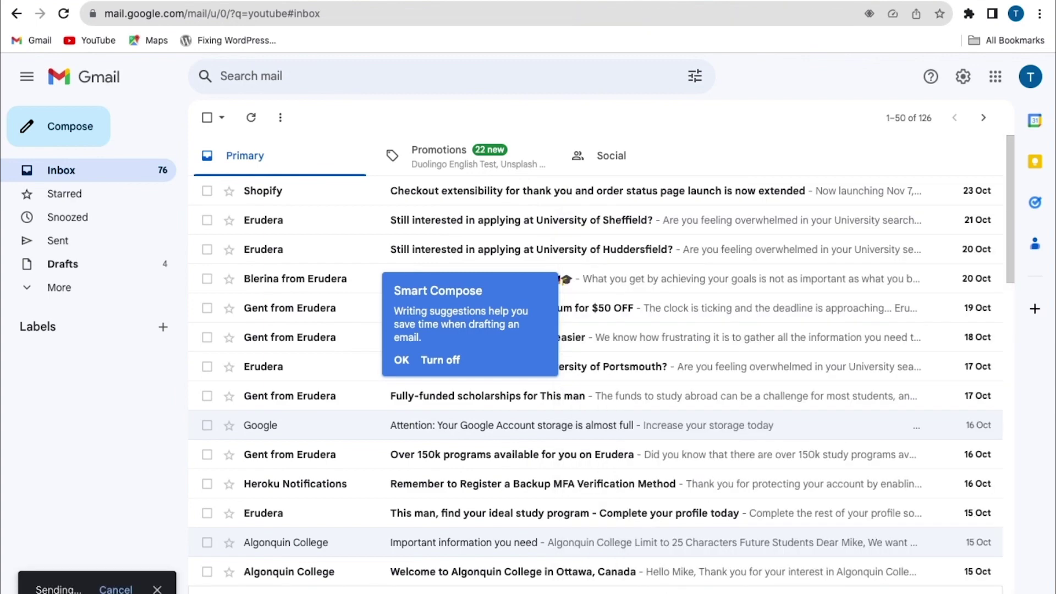
Step: Check the Payment Enquiry message in Sent, then go back to the Inbox
click(45, 244)
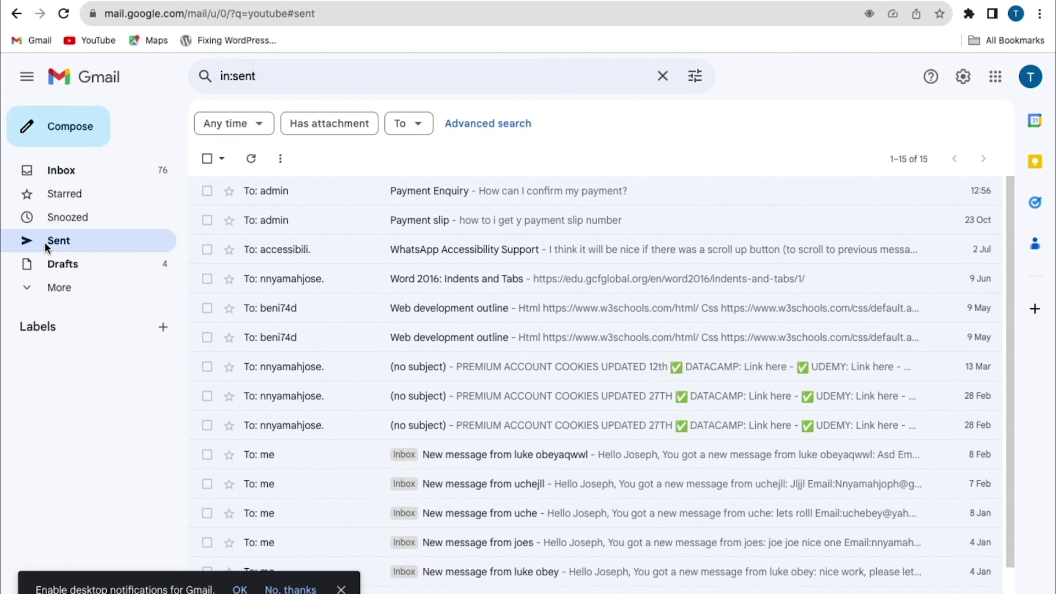
click(255, 199)
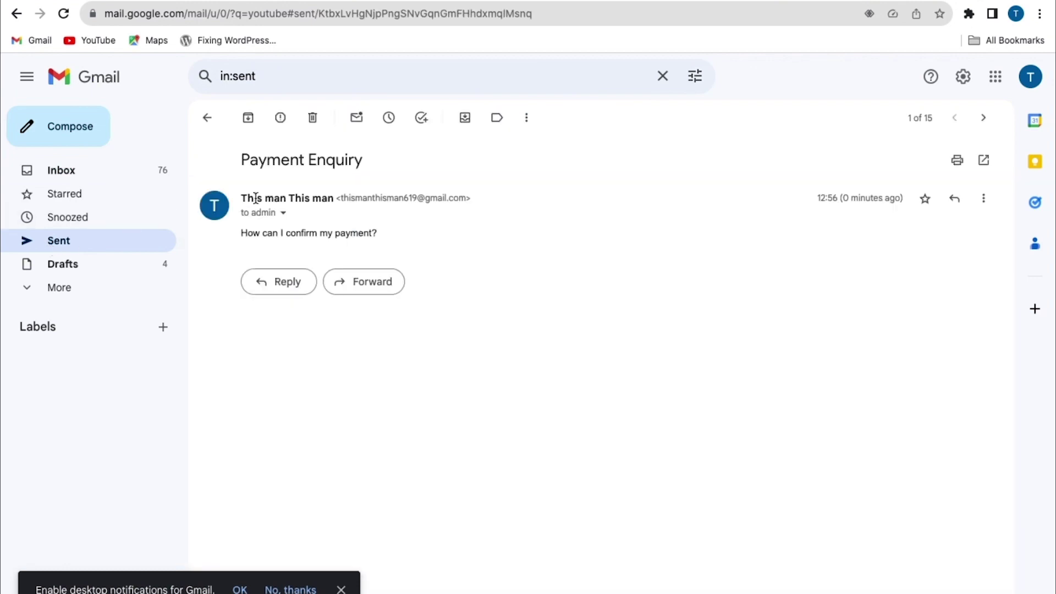
click(63, 174)
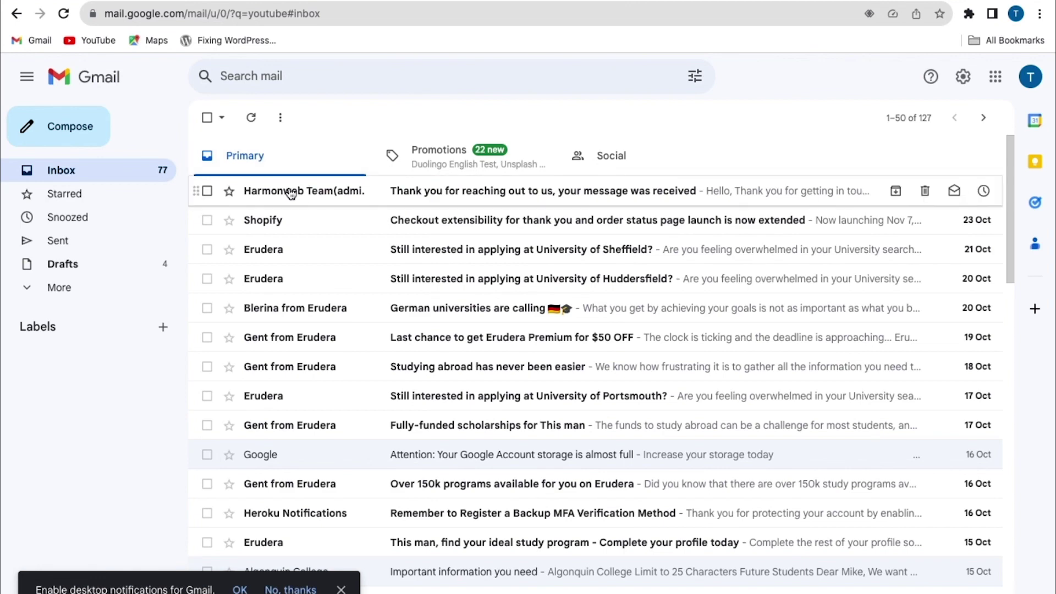
Step: Open the Harmonweb Team reply, match its From name to cPanel, and show full sender details
click(290, 191)
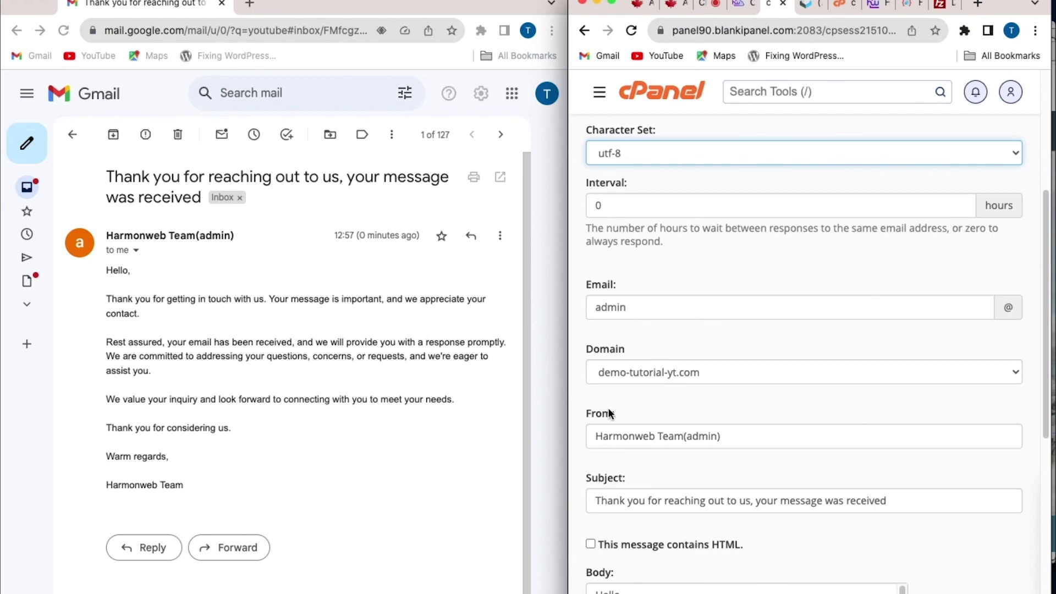
click(724, 436)
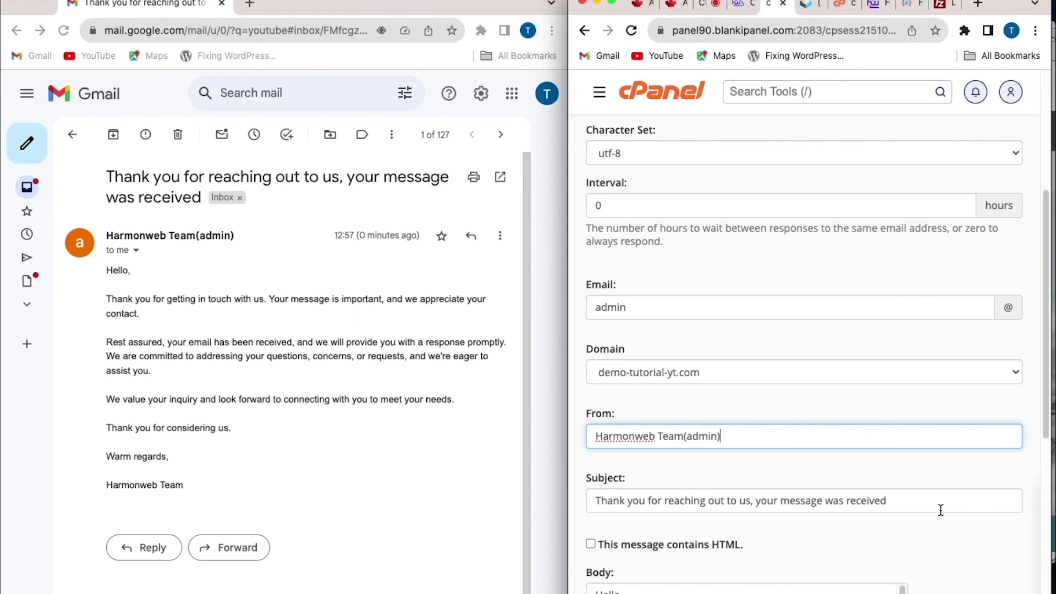
click(97, 160)
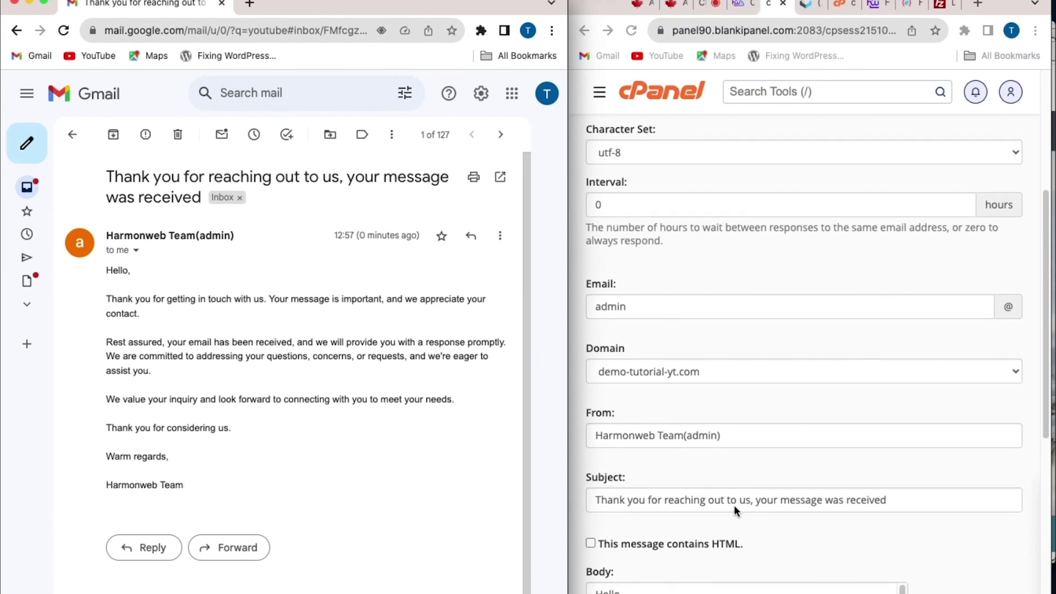
scroll(734, 505, down, 7)
scroll(648, 263, up, 3)
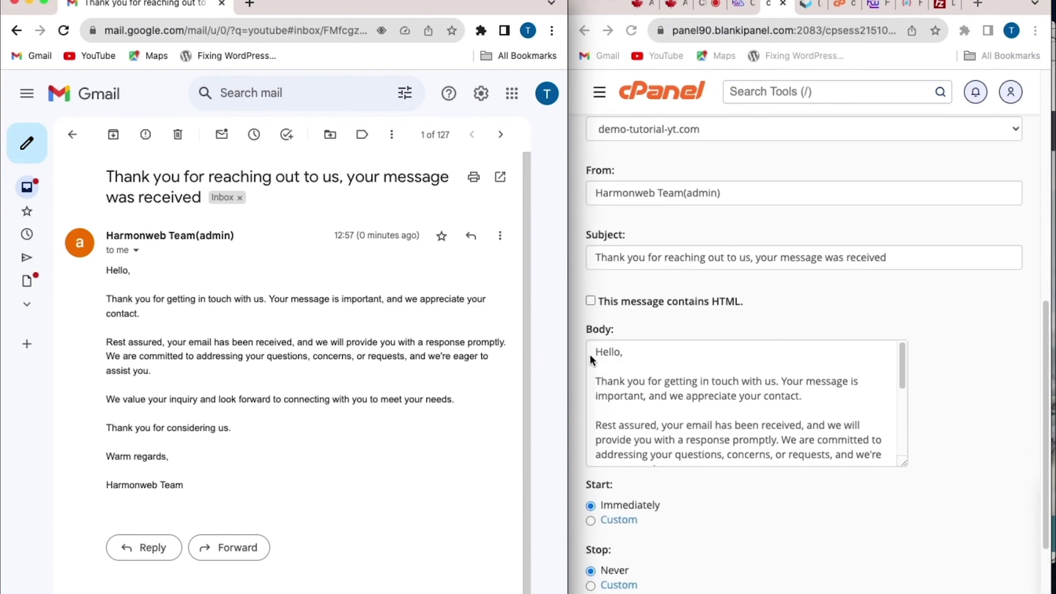
scroll(761, 361, up, 5)
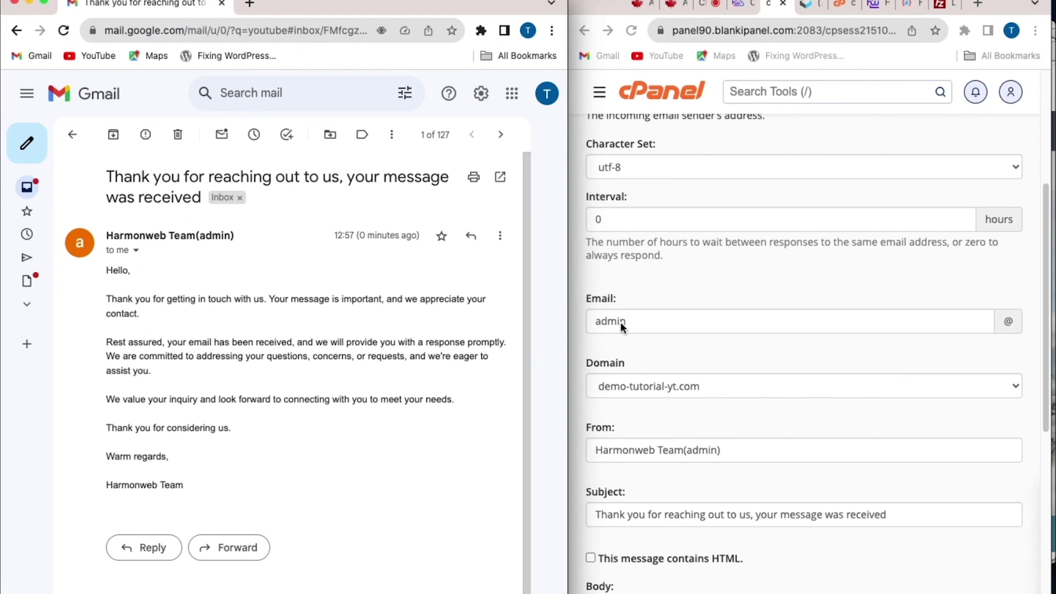
click(135, 251)
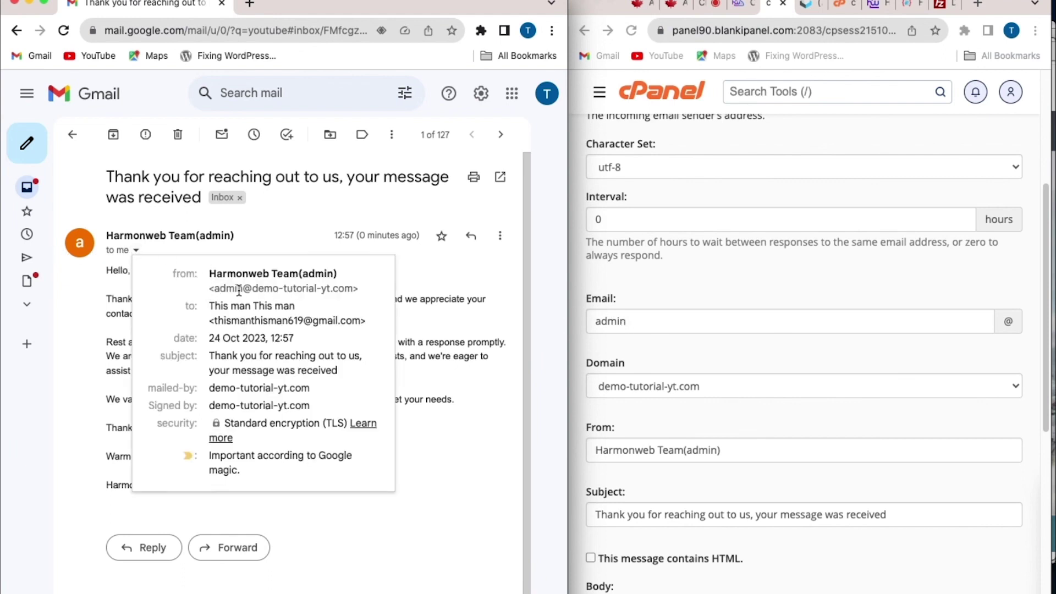